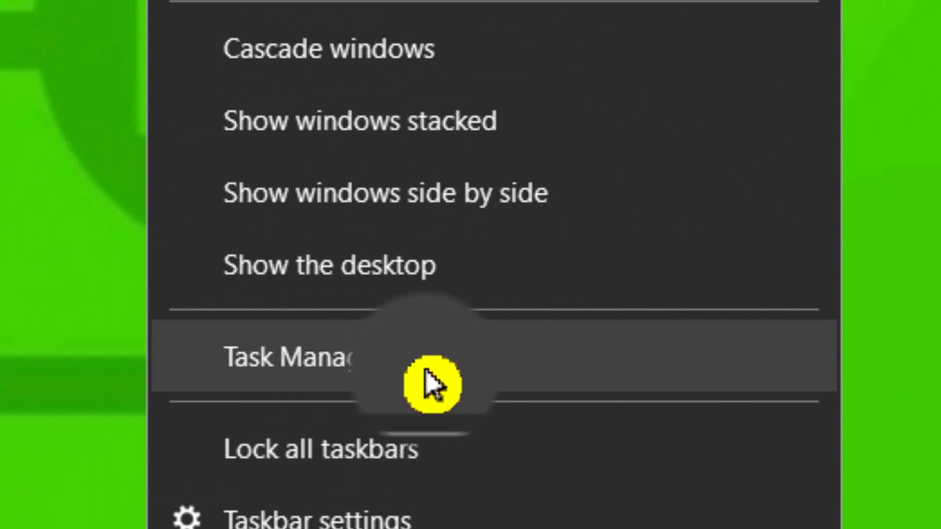
# Launch Task Manager from the taskbar to view the running processes.
pyautogui.click(430, 382)
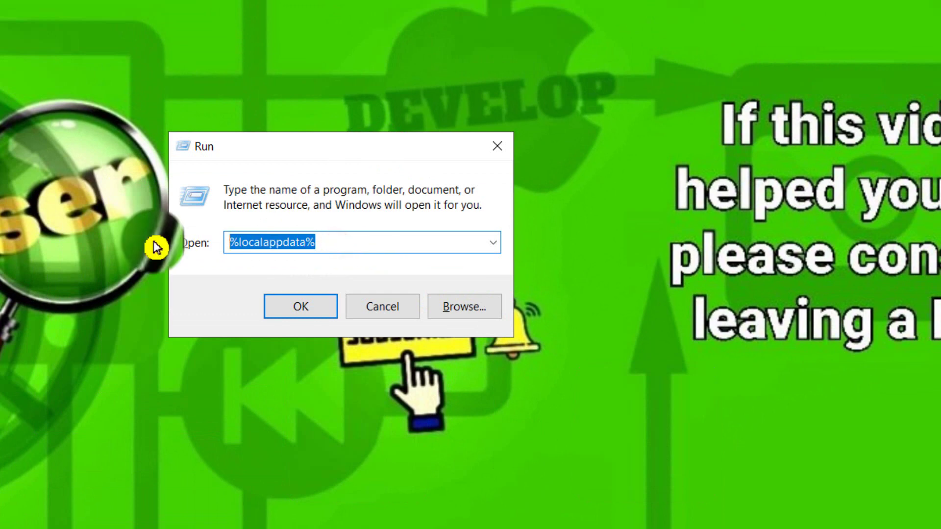
# Run %localappdata% to open the Local AppData folder in File Explorer.
pyautogui.write('%loca')
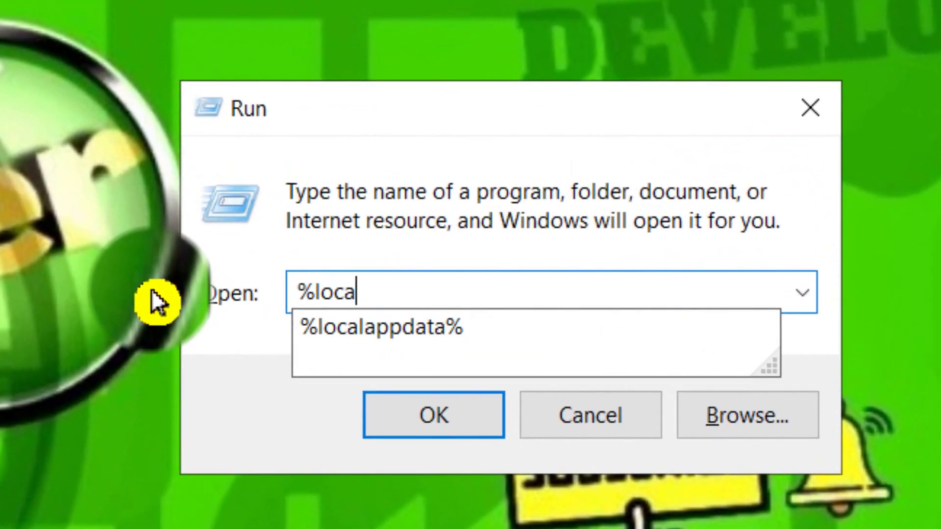
pyautogui.write('lappdata')
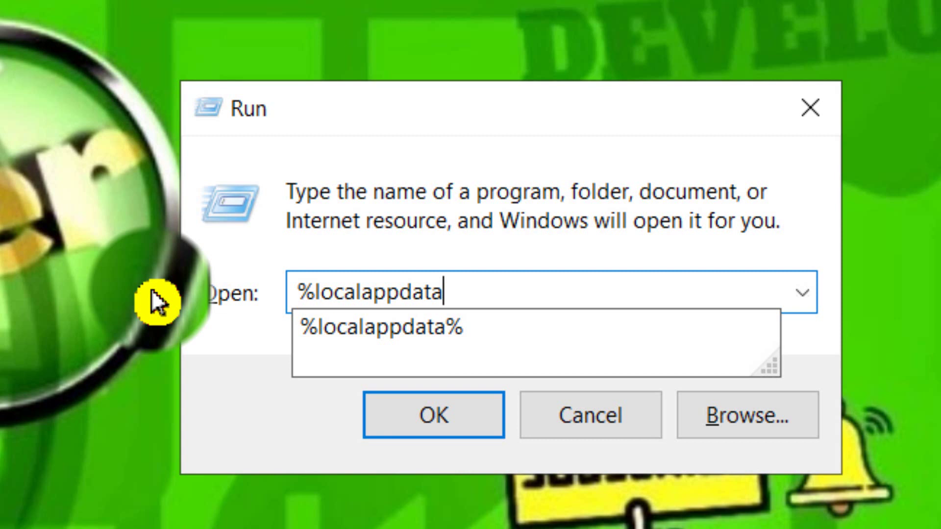
pyautogui.write('%')
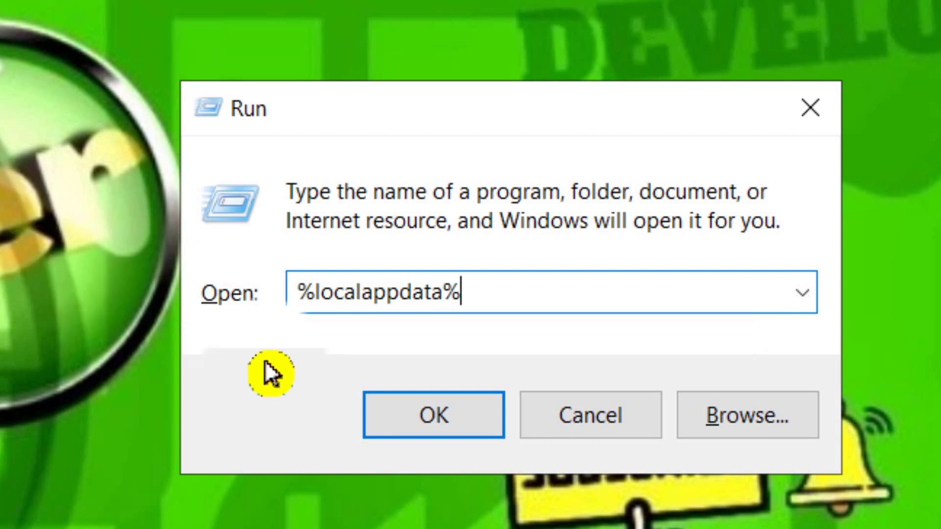
pyautogui.click(426, 399)
# Select the Config, Crashes, Logs and webcache folders together and bring up their actions.
pyautogui.scroll(-7, 523, 331)
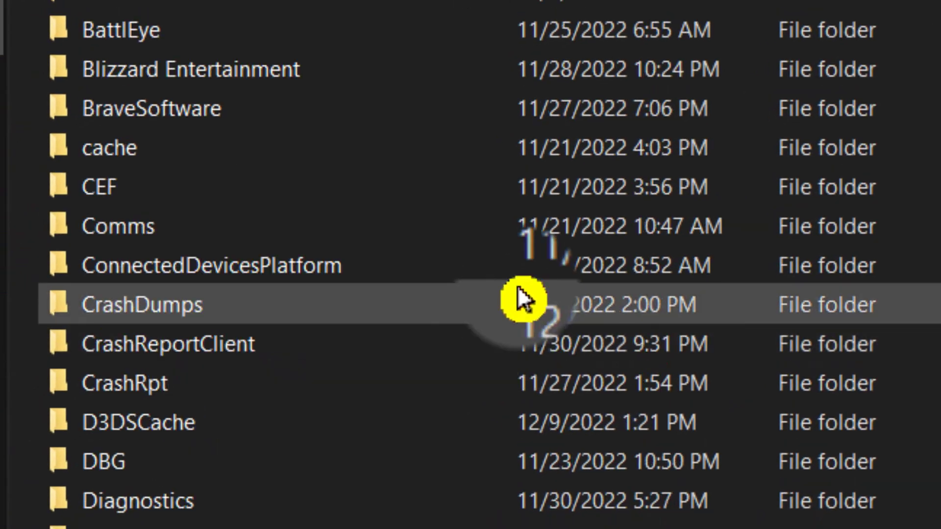
pyautogui.scroll(-6, 500, 191)
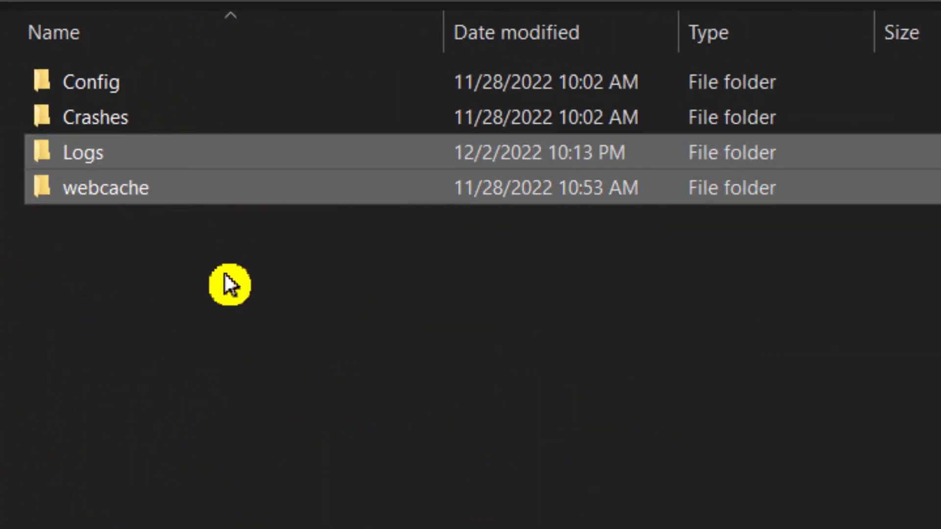
pyautogui.click(226, 289)
pyautogui.moveTo(270, 318); pyautogui.dragTo(129, 81)
pyautogui.rightClick(129, 81)
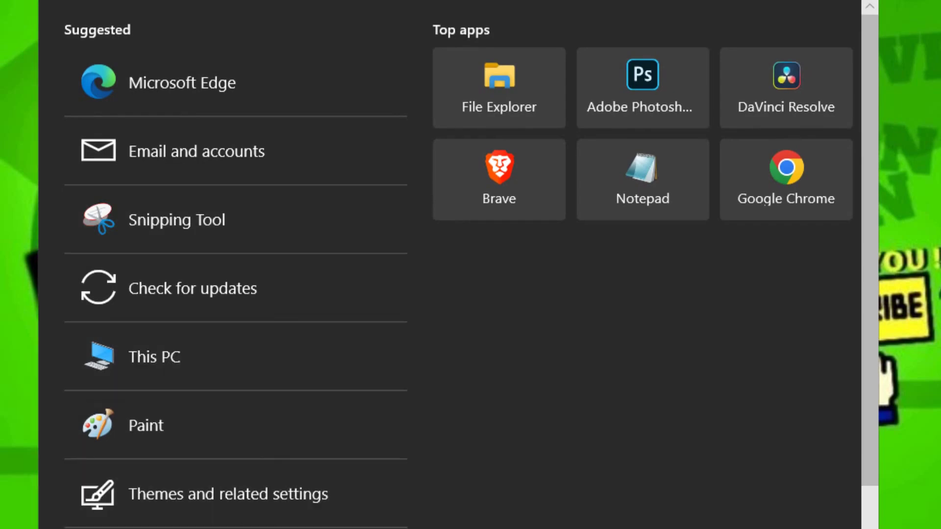
# Search 'services', open the Services app, and scroll down to the vgc service.
pyautogui.write('services')
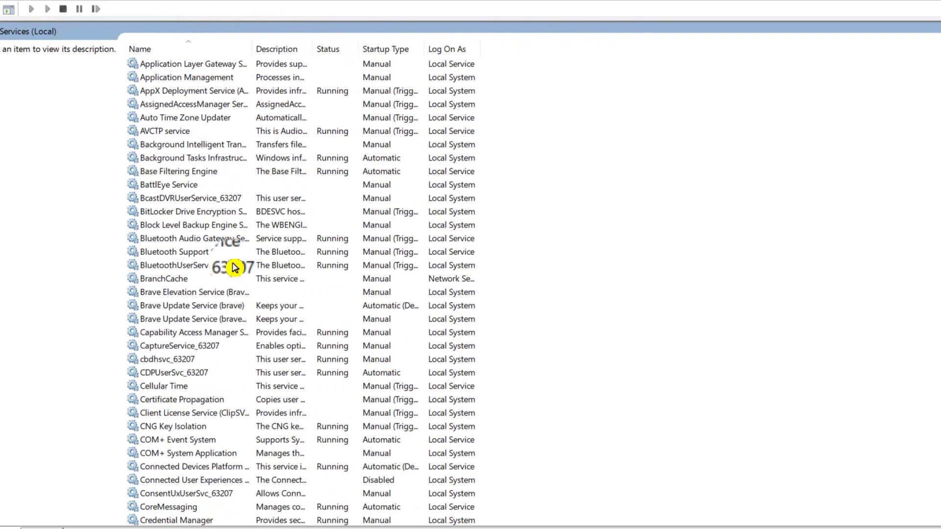
pyautogui.scroll(-2, 234, 267)
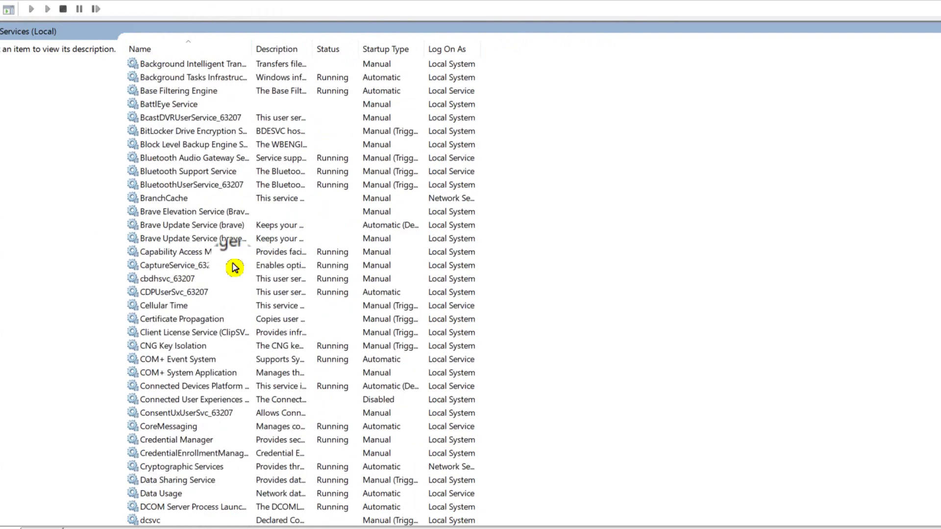
pyautogui.scroll(-1, 235, 267)
pyautogui.scroll(-1, 234, 267)
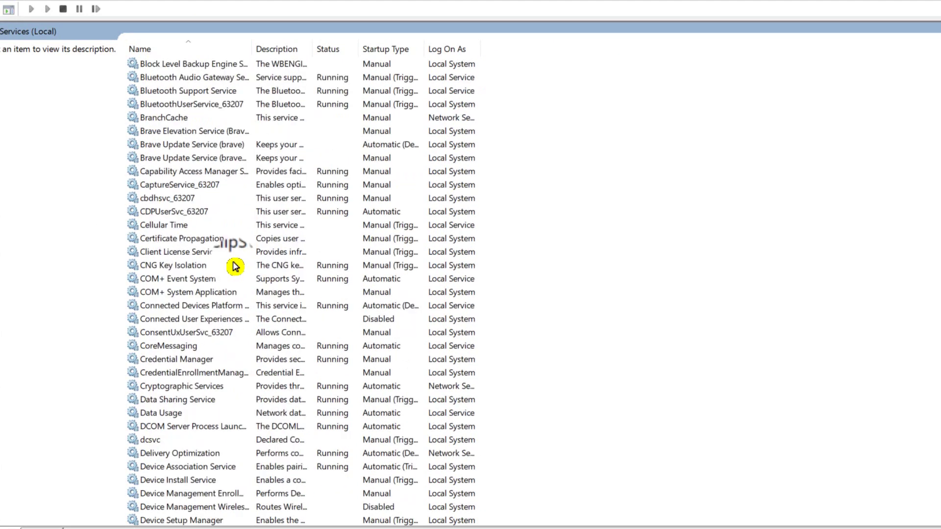
pyautogui.scroll(-6, 234, 266)
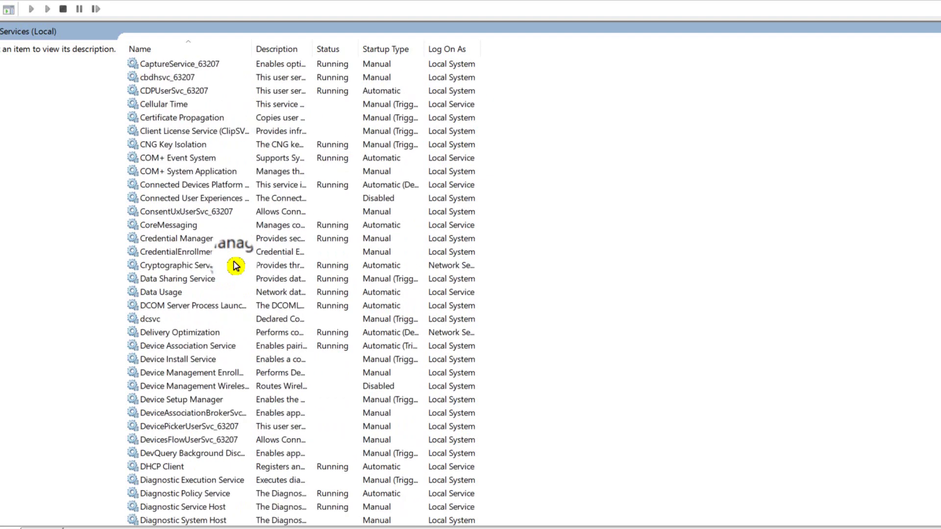
pyautogui.scroll(-4, 235, 266)
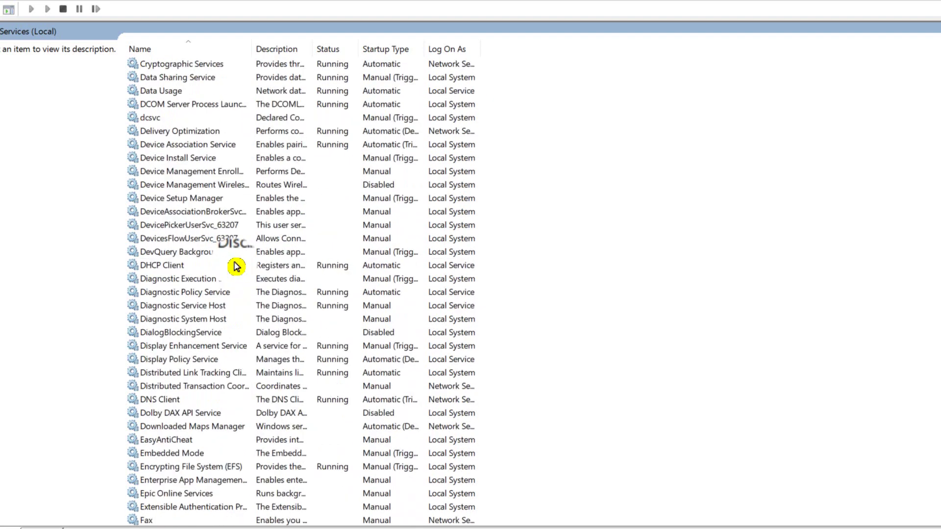
pyautogui.scroll(-6, 237, 267)
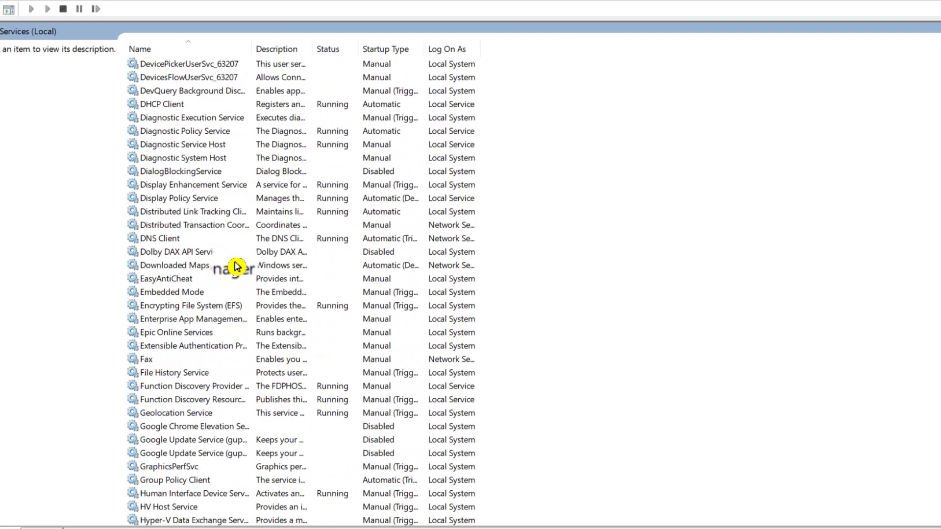
pyautogui.scroll(-7, 237, 266)
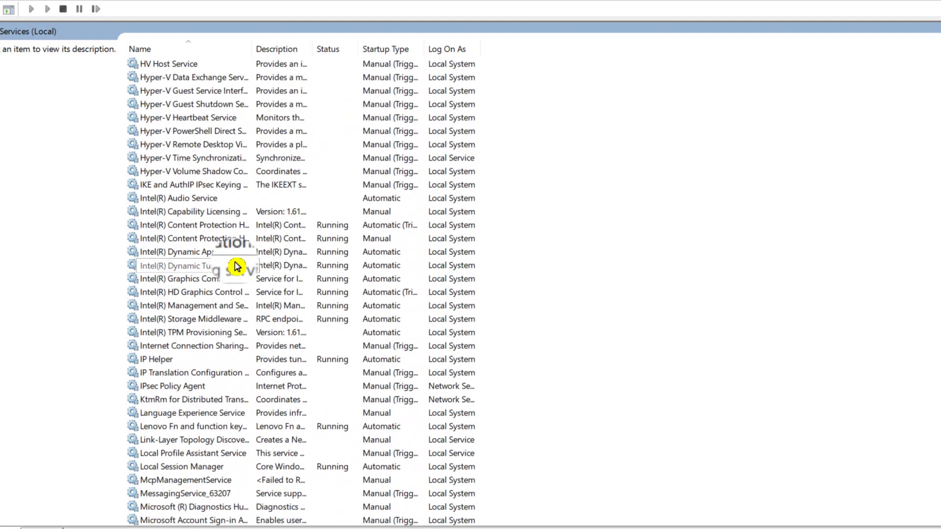
pyautogui.scroll(-5, 237, 266)
pyautogui.scroll(-9, 238, 267)
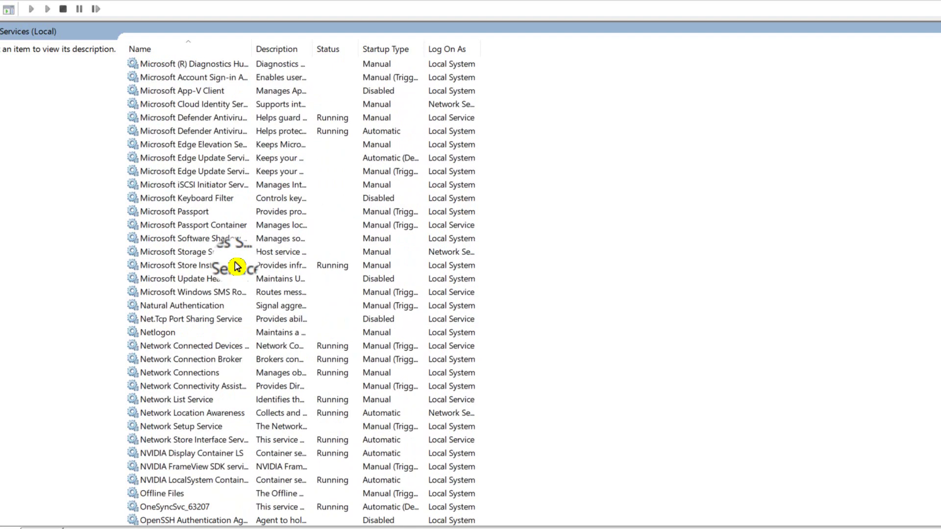
pyautogui.scroll(-8, 237, 267)
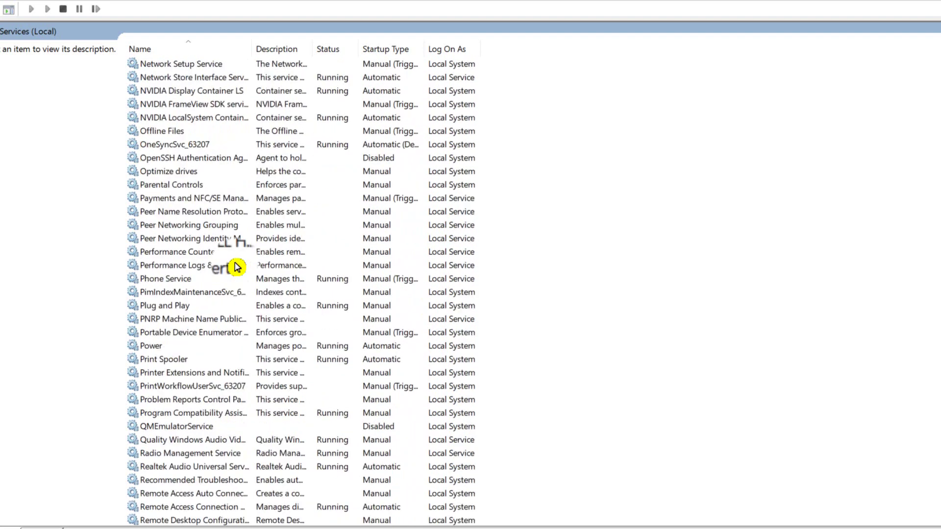
pyautogui.scroll(-7, 237, 267)
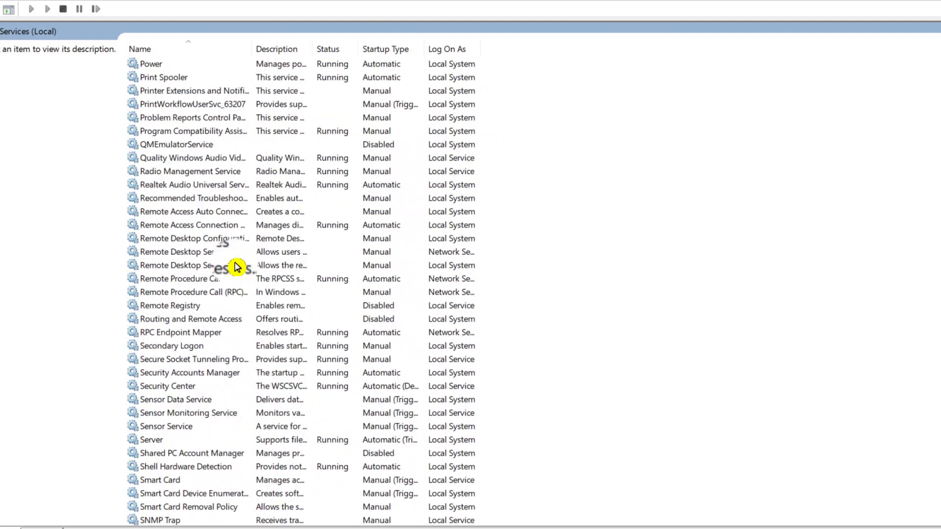
pyautogui.scroll(-12, 237, 267)
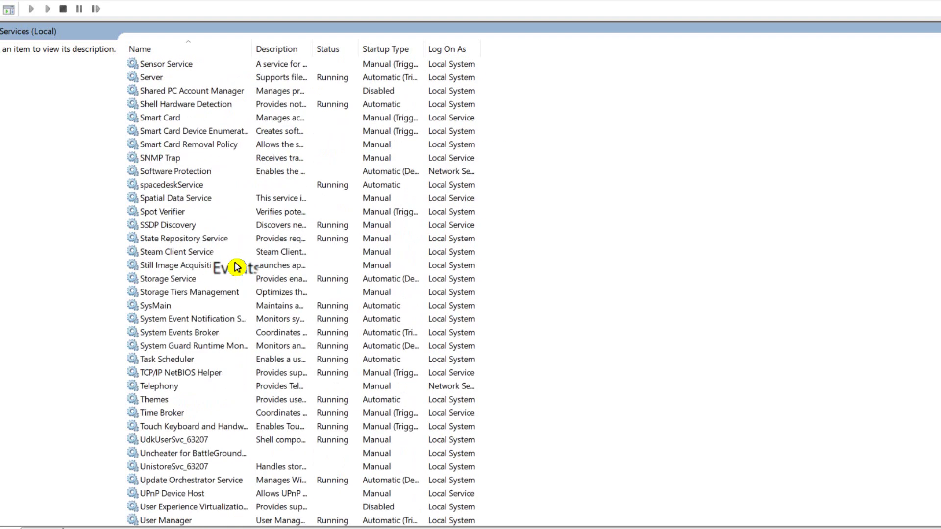
# Refresh the Services list and bring up the vgc service's actions.
pyautogui.click(201, 360)
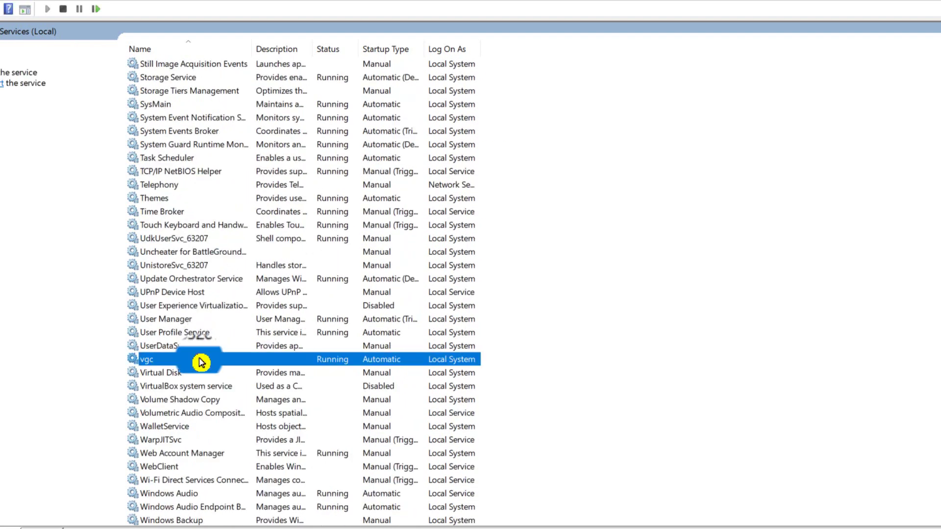
pyautogui.rightClick(163, 361)
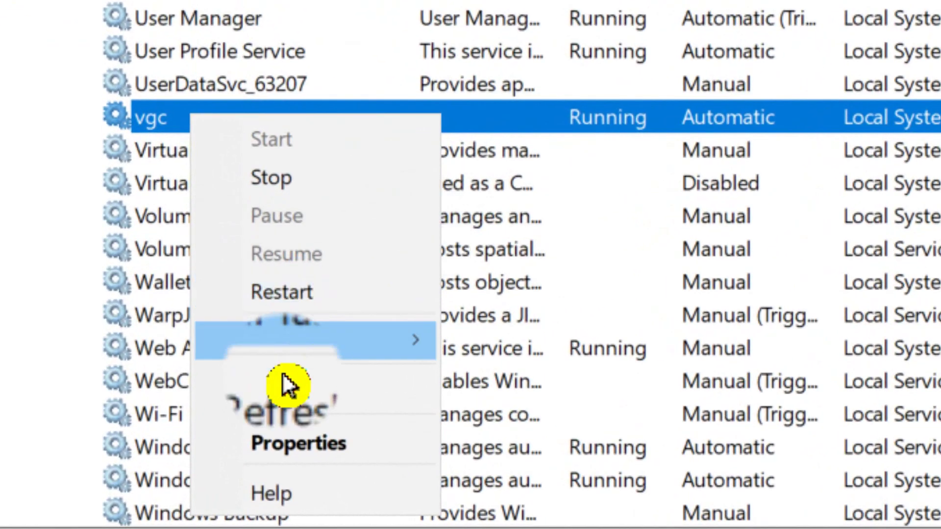
pyautogui.click(288, 388)
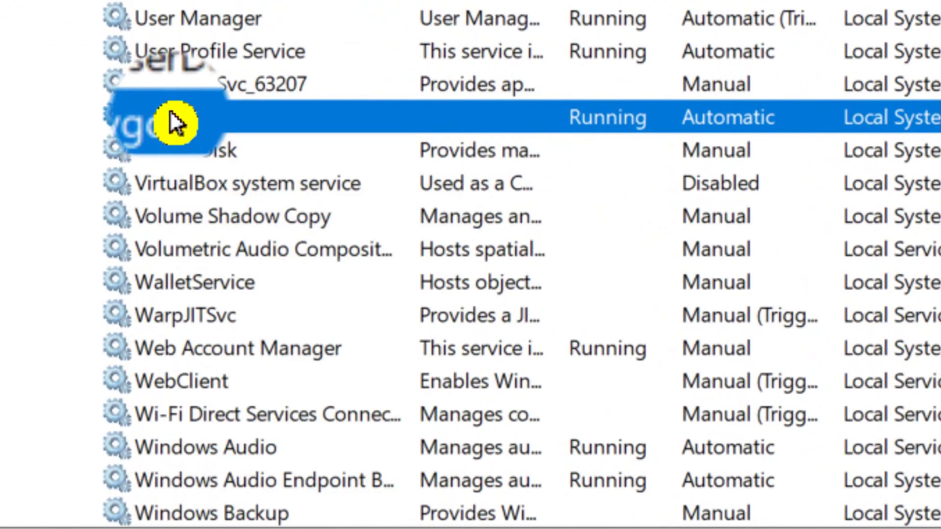
pyautogui.rightClick(169, 118)
# Set the vgc service's startup type to Automatic, apply it and close its properties.
pyautogui.click(201, 490)
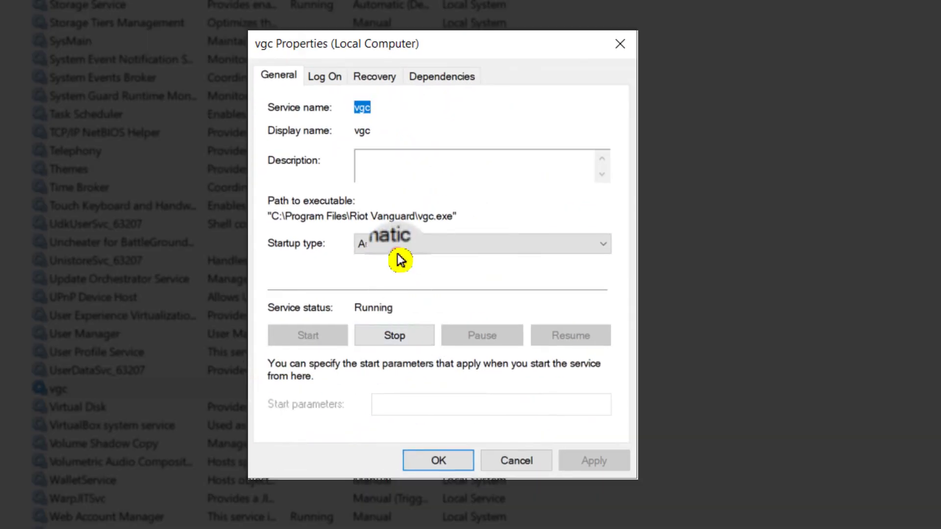
pyautogui.click(436, 211)
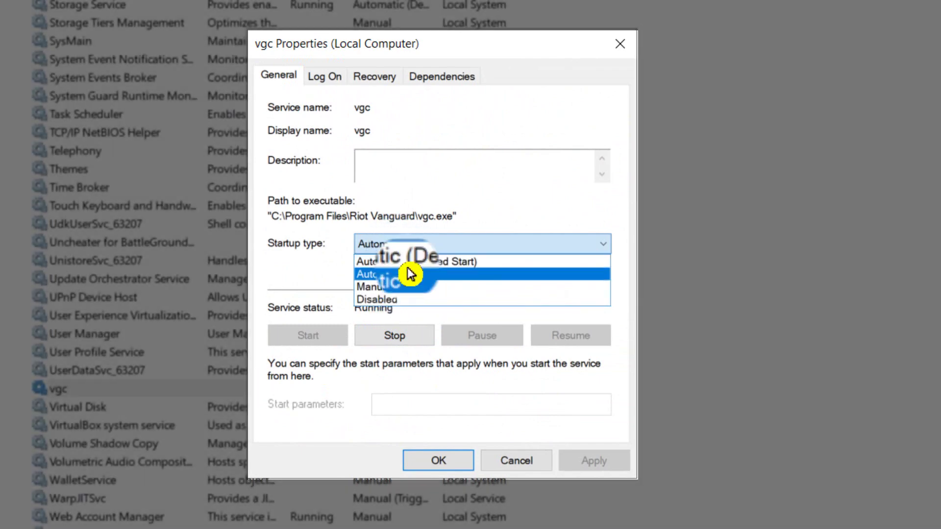
pyautogui.click(407, 269)
pyautogui.click(563, 458)
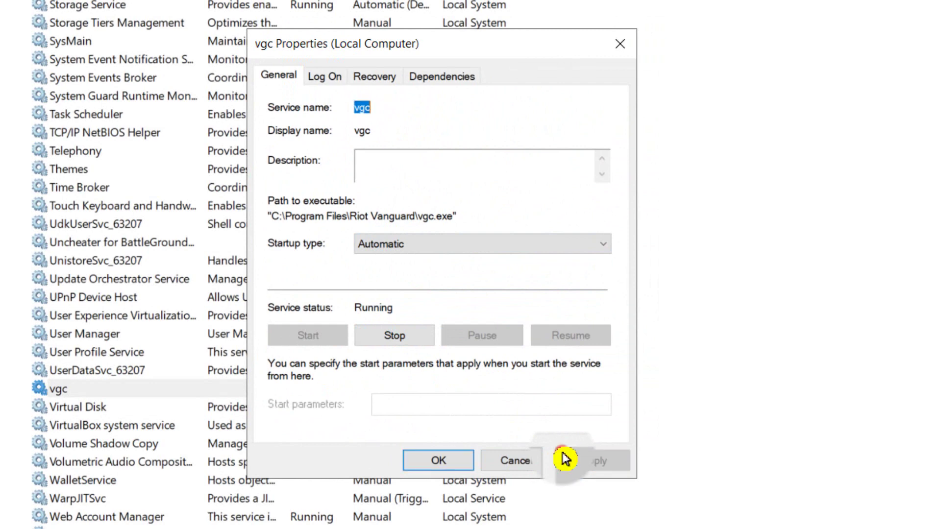
pyautogui.click(447, 458)
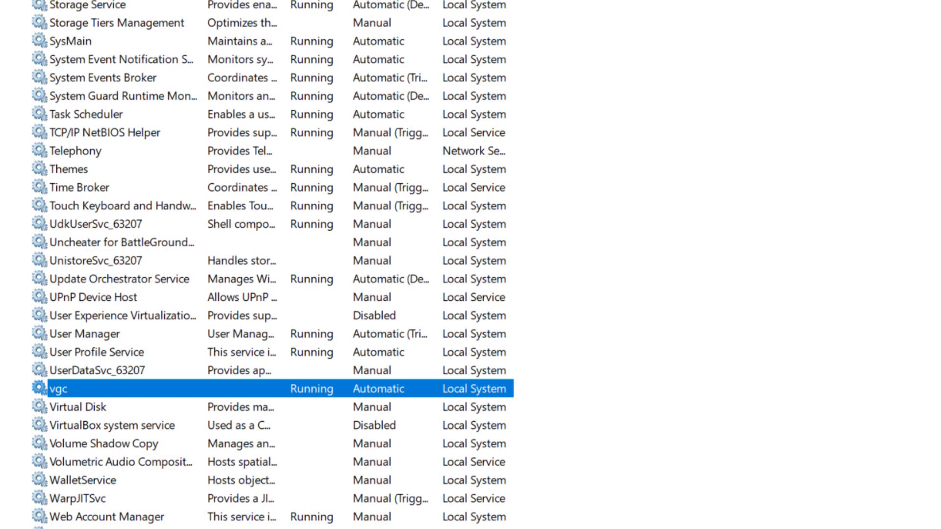
# Launch msconfig from the Run dialog opened via Win+X.
pyautogui.press('super+x')
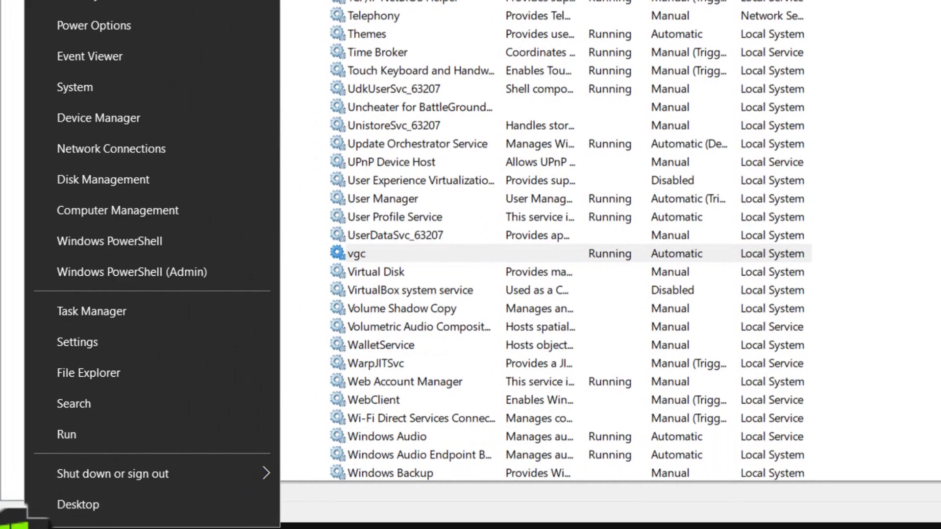
pyautogui.click(115, 437)
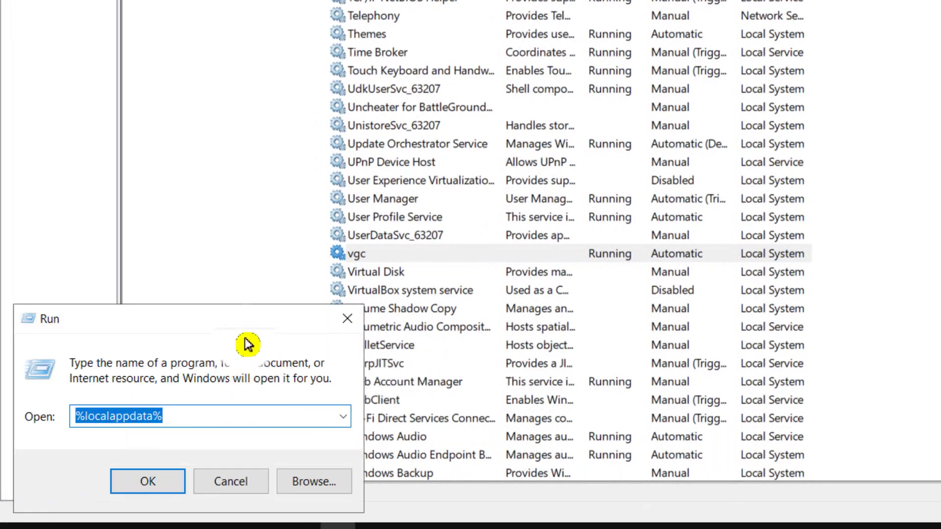
pyautogui.moveTo(248, 343); pyautogui.dragTo(542, 294)
pyautogui.press('BackSpace')
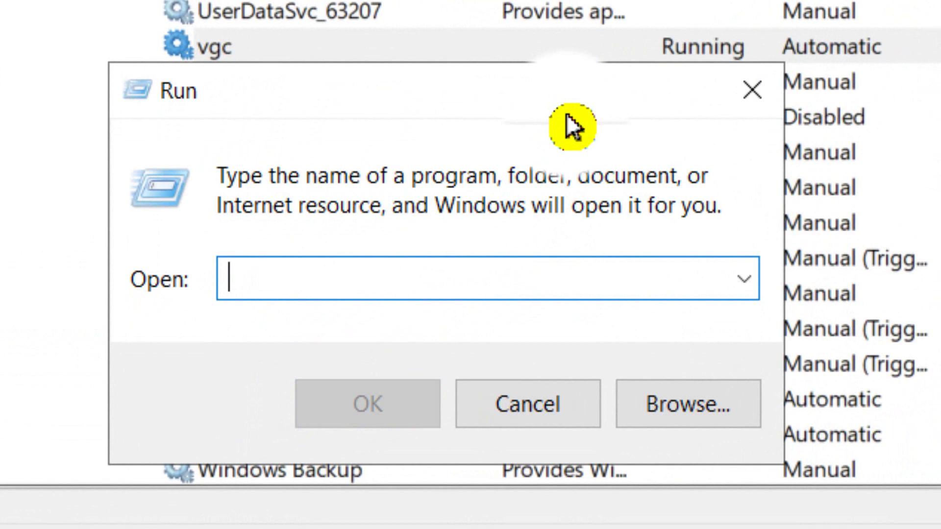
pyautogui.write('mscon')
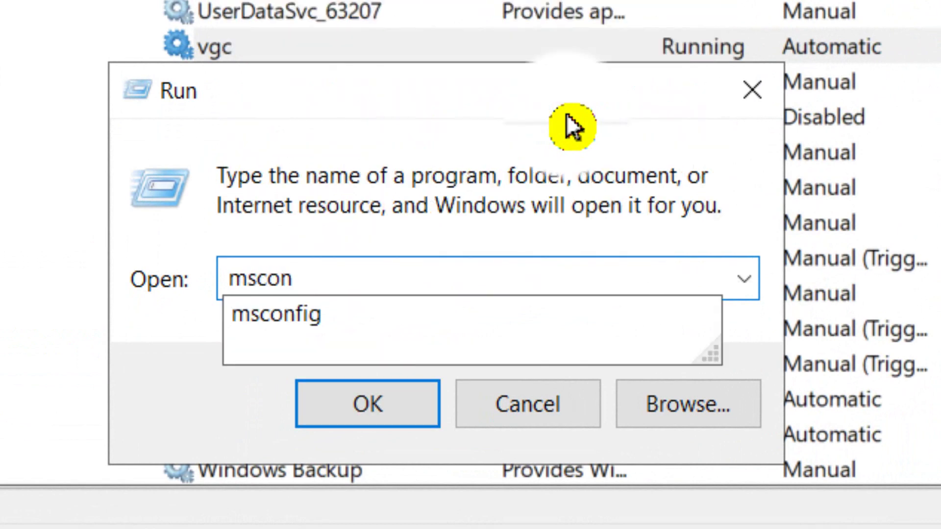
pyautogui.click(390, 321)
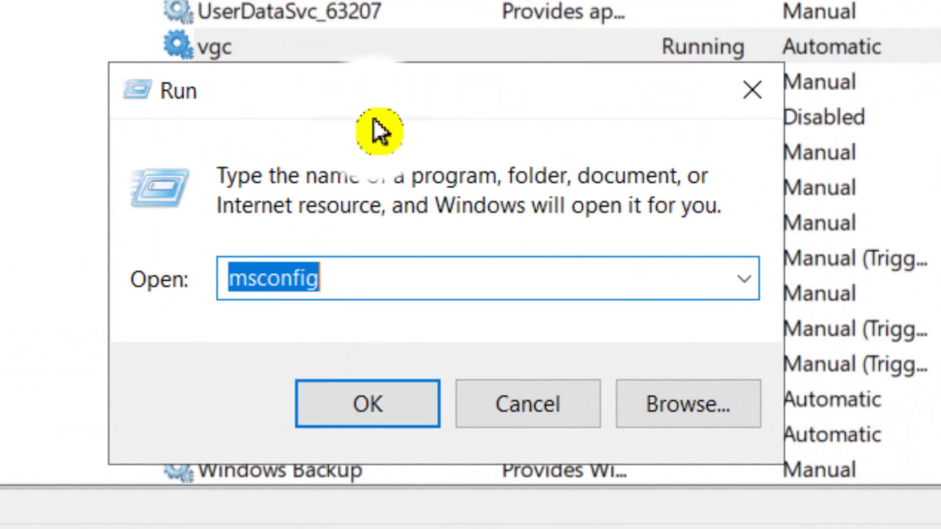
pyautogui.click(381, 406)
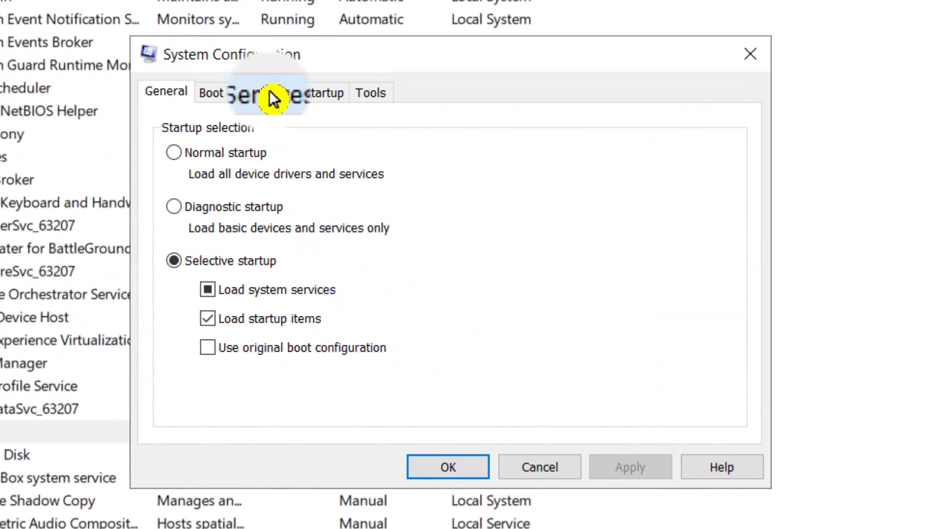
# Hide Microsoft services, keep vgc enabled, apply, and exit System Configuration without restarting.
pyautogui.click(269, 95)
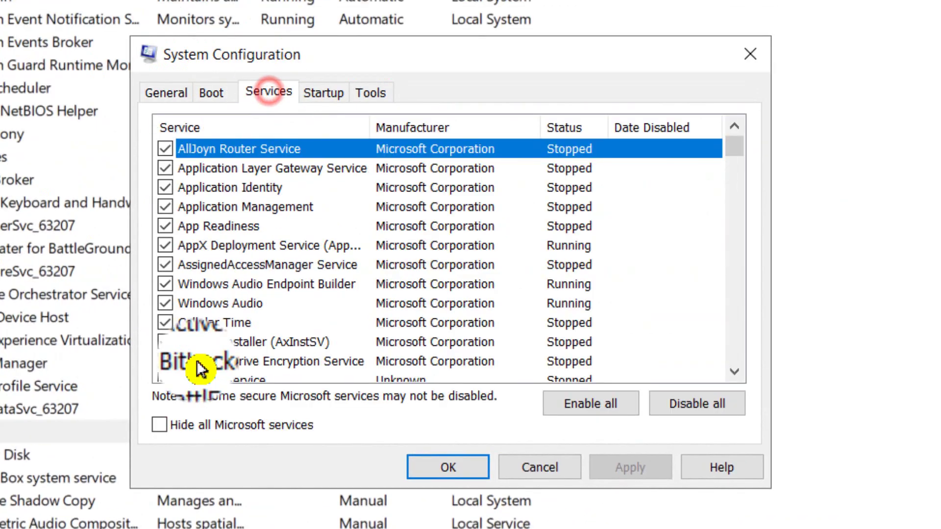
pyautogui.click(162, 429)
pyautogui.scroll(-6, 312, 301)
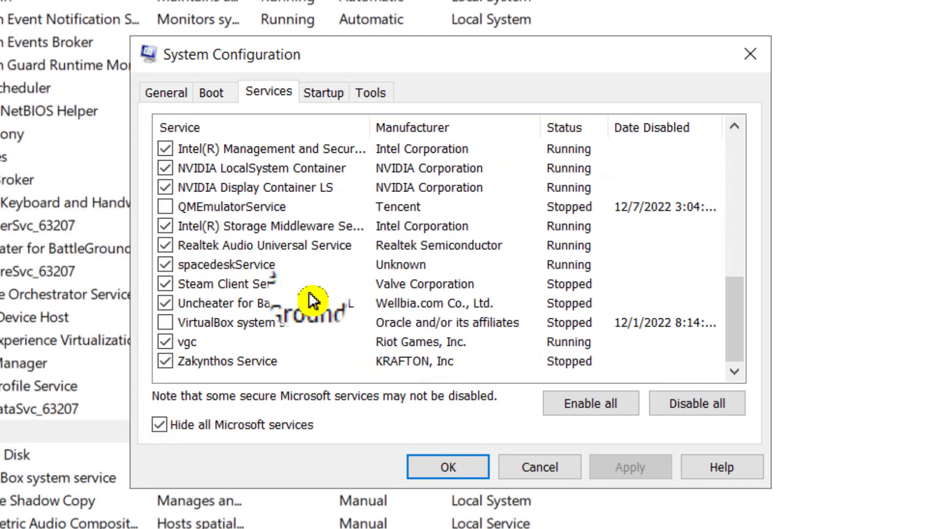
pyautogui.click(170, 343)
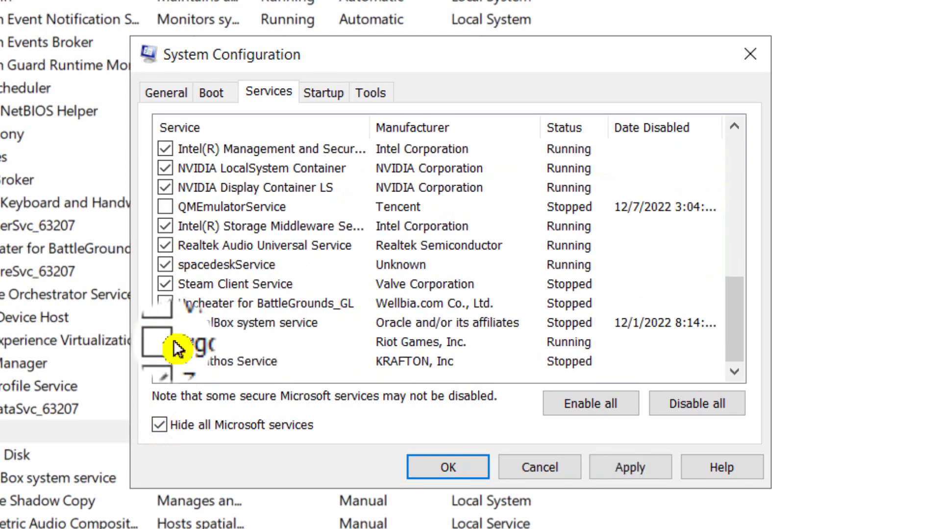
pyautogui.click(165, 343)
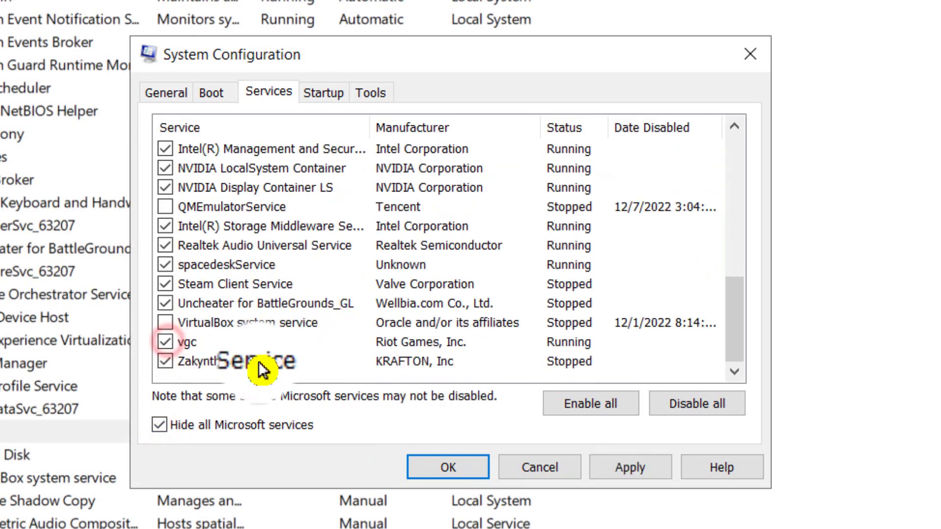
pyautogui.click(612, 462)
pyautogui.click(457, 467)
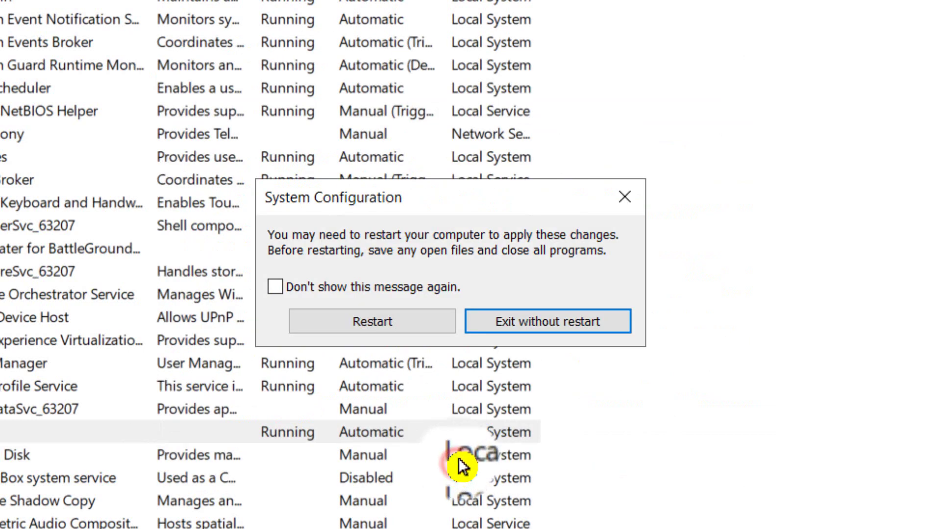
pyautogui.click(513, 321)
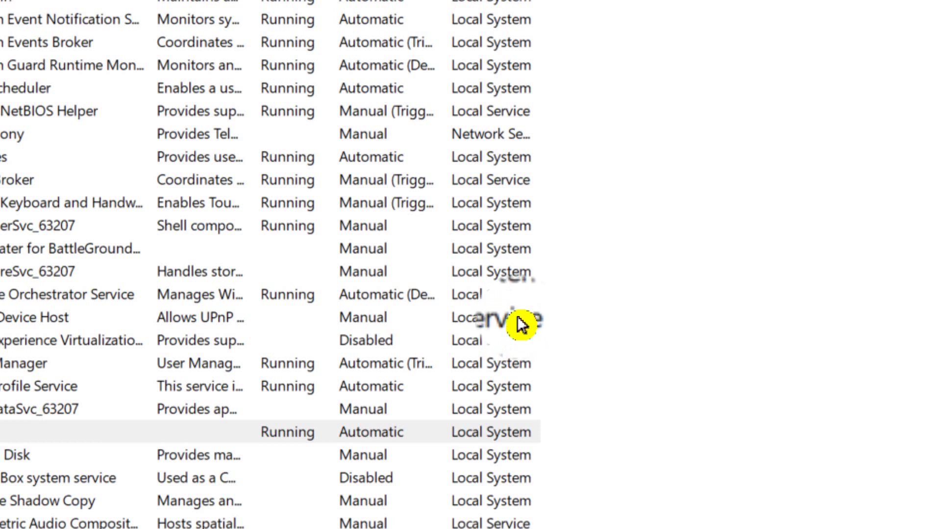
pyautogui.click(521, 432)
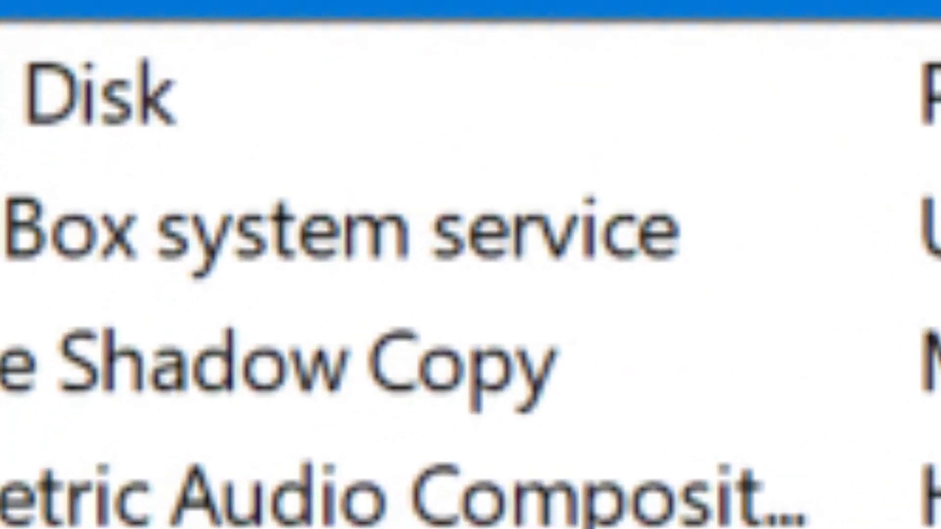
pyautogui.scroll(8, 470, 264)
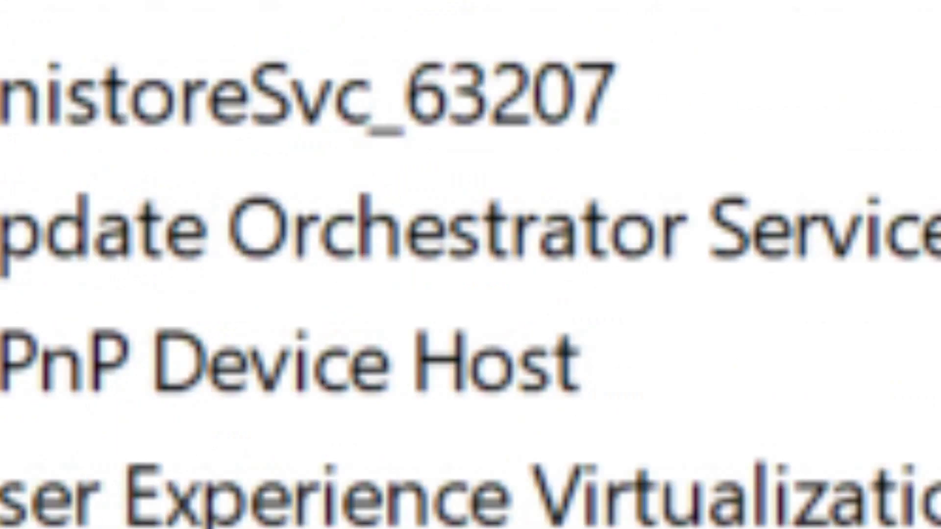